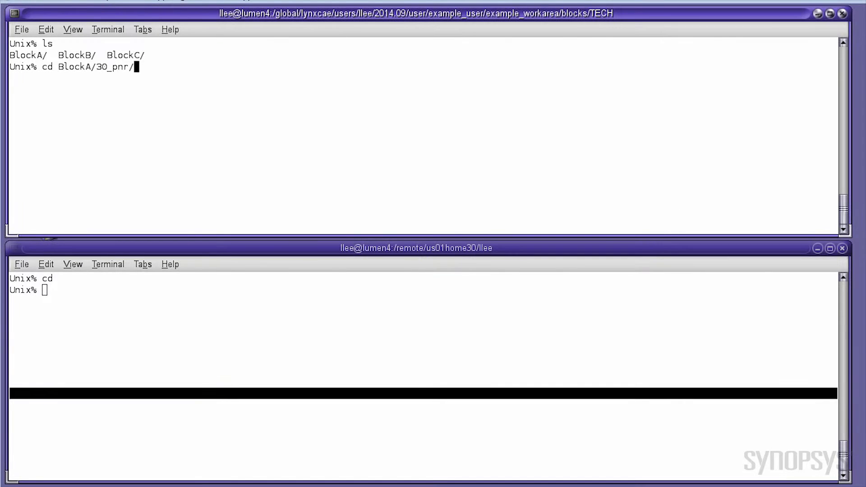
{"action": "type", "text": "rpts"}
Enter BlockA/30_pnr/rpts and carry its path into the second terminal with cd
{"action": "key", "text": "Return"}
{"action": "type", "text": "pwd"}
{"action": "key", "text": "Return"}
{"action": "type", "text": "ls"}
{"action": "key", "text": "Return"}
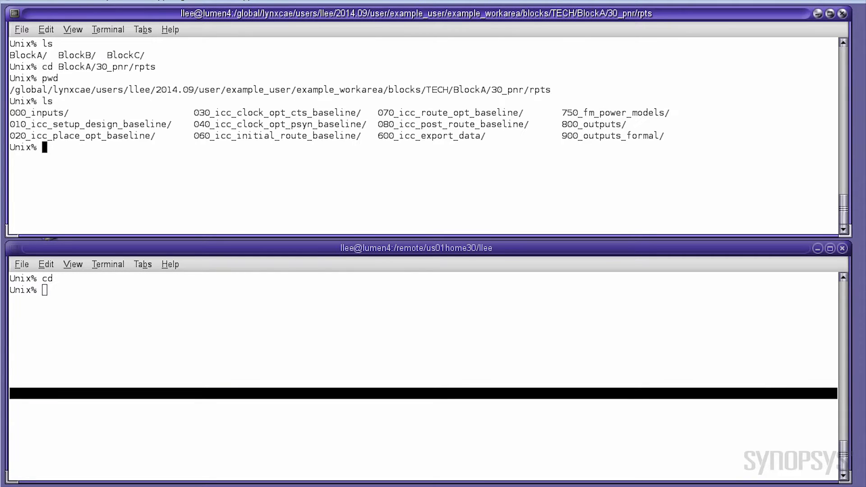
{"action": "triple_click", "coordinate": [10, 90]}
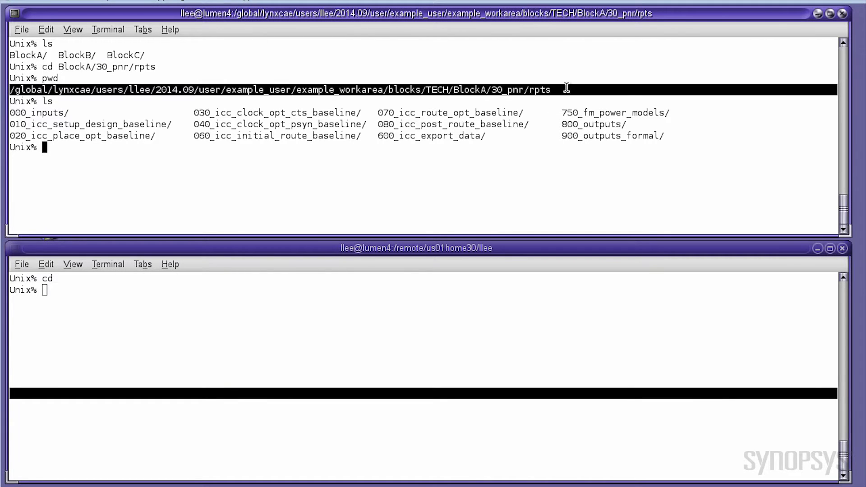
{"action": "left_click", "coordinate": [257, 324]}
{"action": "type", "text": "cd"}
{"action": "middle_click", "coordinate": [257, 324]}
{"action": "key", "text": "Return"}
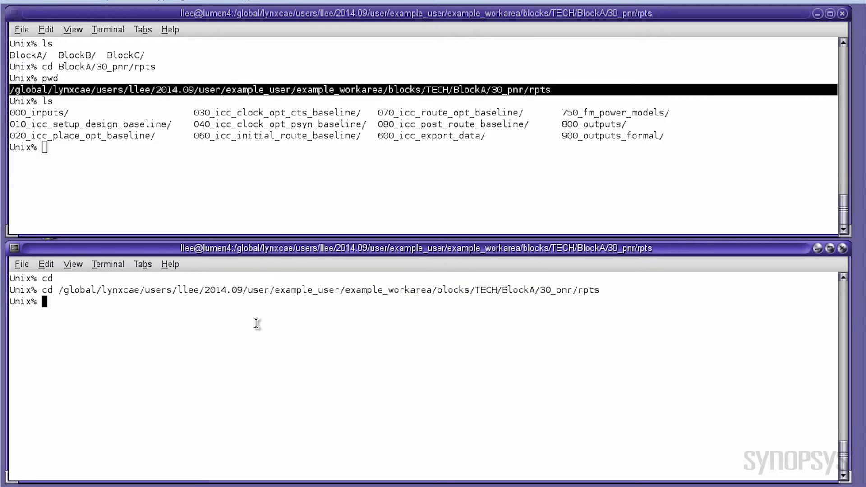
{"action": "type", "text": "less 04"}
View the 040 clock-opt and 020 place-opt icc.report_qor files with less, one per terminal
{"action": "key", "text": "Tab"}
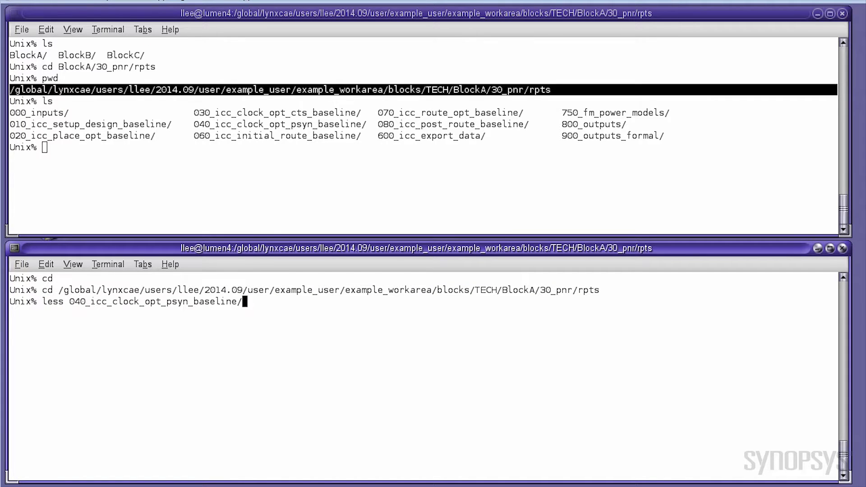
{"action": "type", "text": "icc"}
{"action": "key", "text": "Tab"}
{"action": "key", "text": "Tab"}
{"action": "type", "text": "qor"}
{"action": "key", "text": "Return"}
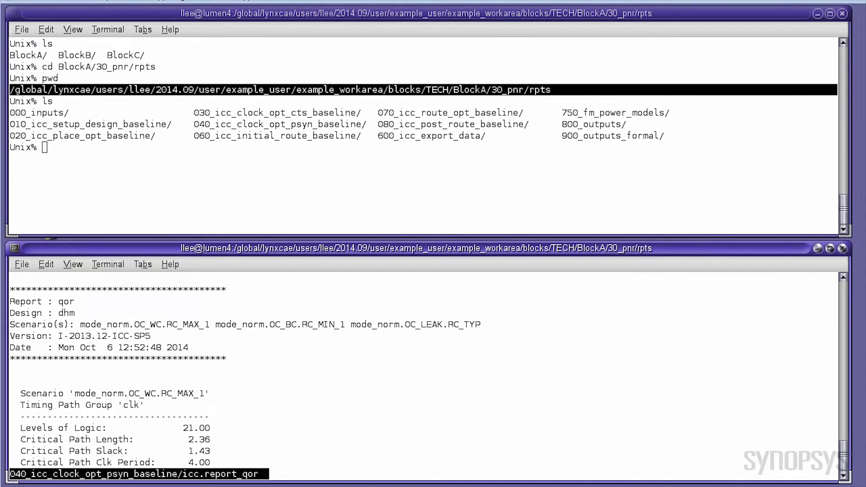
{"action": "left_click", "coordinate": [247, 172]}
{"action": "type", "text": "less 020"}
{"action": "key", "text": "Tab"}
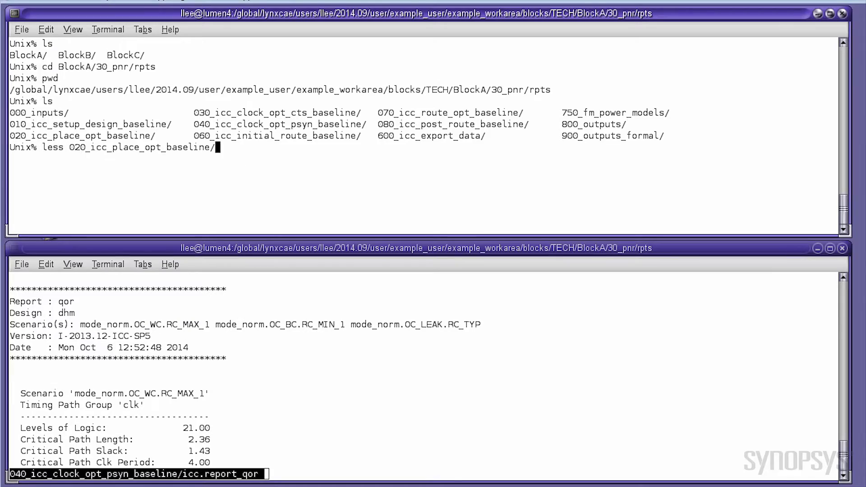
{"action": "type", "text": "icc.r"}
{"action": "key", "text": "Tab"}
{"action": "key", "text": "Tab"}
{"action": "type", "text": "qor"}
{"action": "key", "text": "Return"}
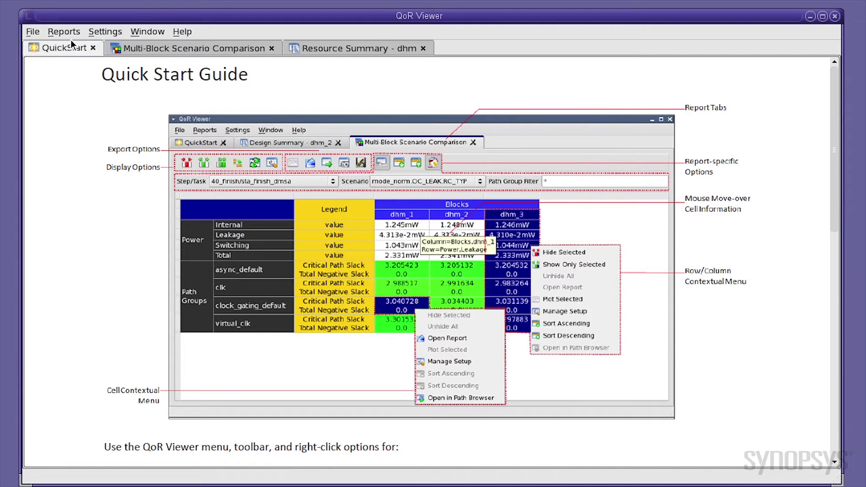
Open the Design Summary report with dhm chosen in the Block Selector
{"action": "left_click", "coordinate": [62, 31]}
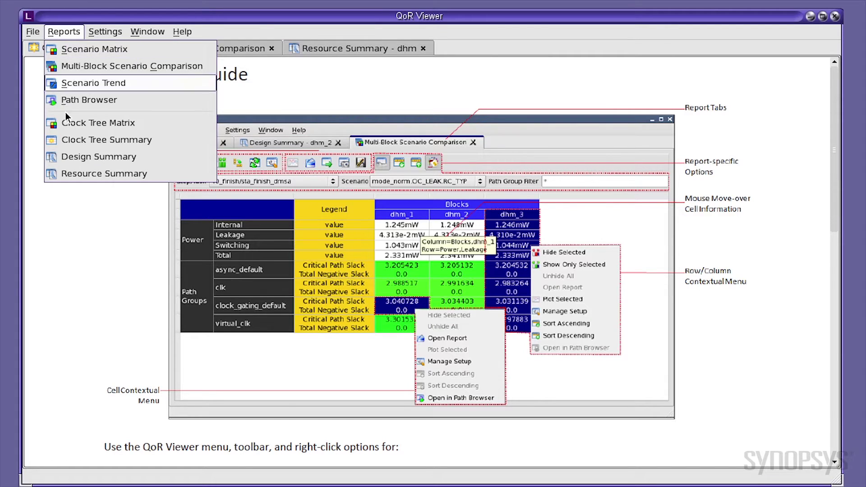
{"action": "left_click", "coordinate": [79, 158]}
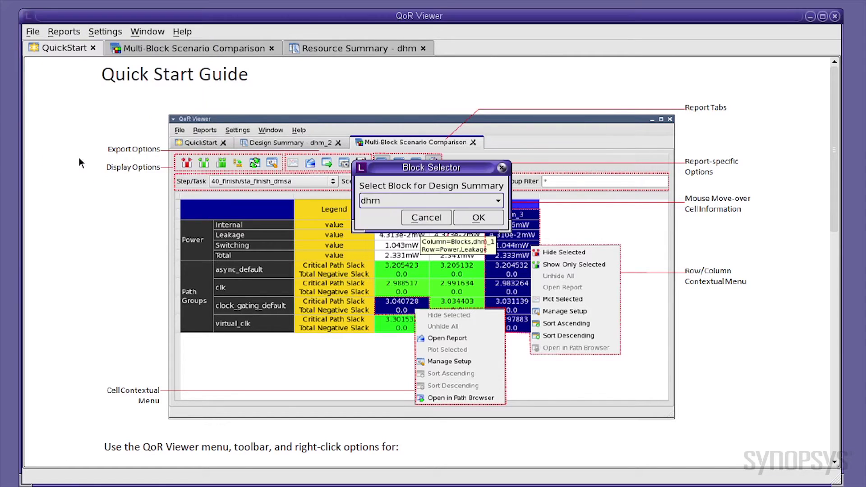
{"action": "left_click", "coordinate": [499, 204]}
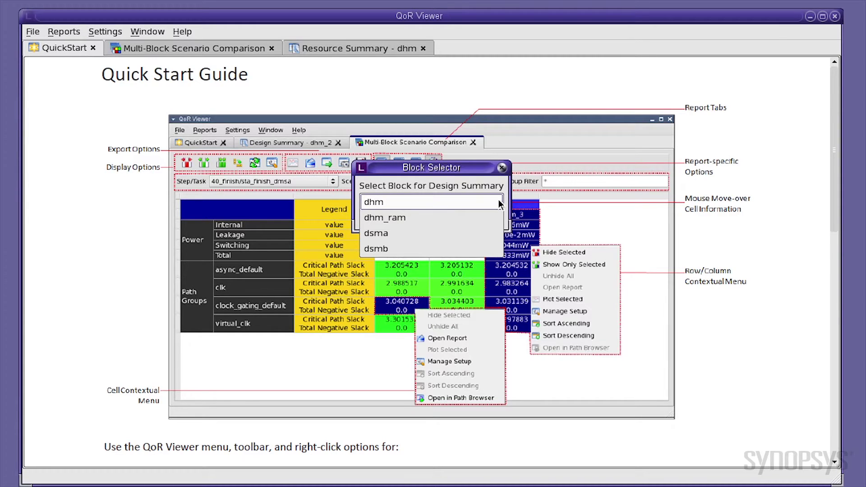
{"action": "left_click", "coordinate": [473, 204]}
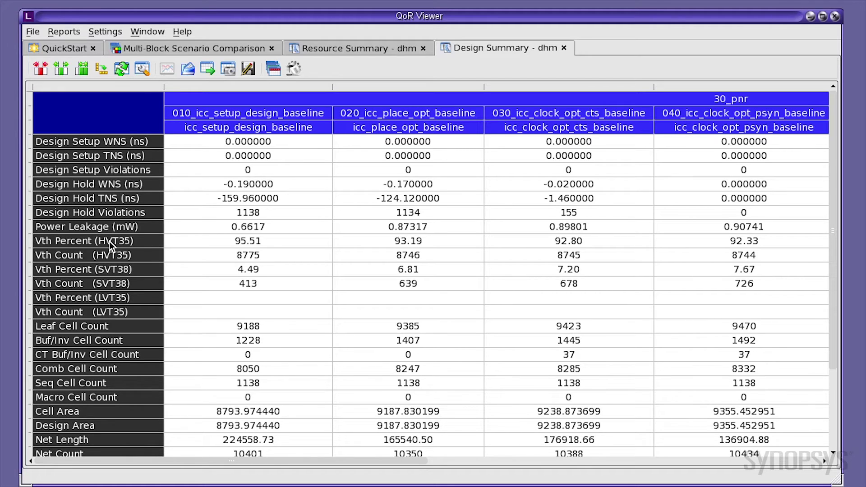
Hide the Vth Percent and Vth Count rows, then show only Design Setup WNS through Utilization
{"action": "left_click_drag", "start_coordinate": [109, 242], "coordinate": [103, 308]}
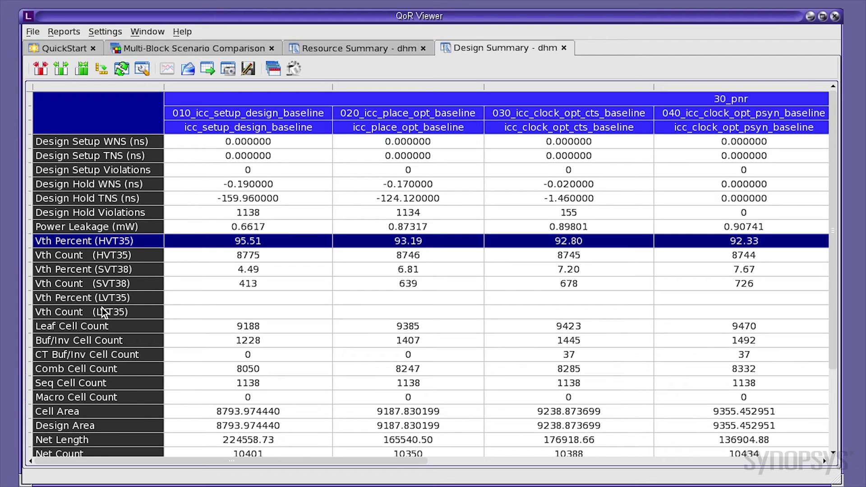
{"action": "left_click", "coordinate": [39, 69]}
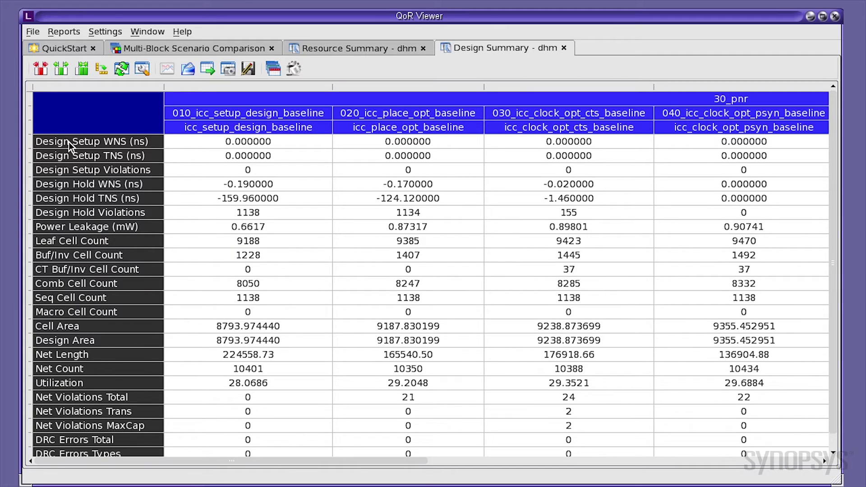
{"action": "left_click", "coordinate": [68, 141]}
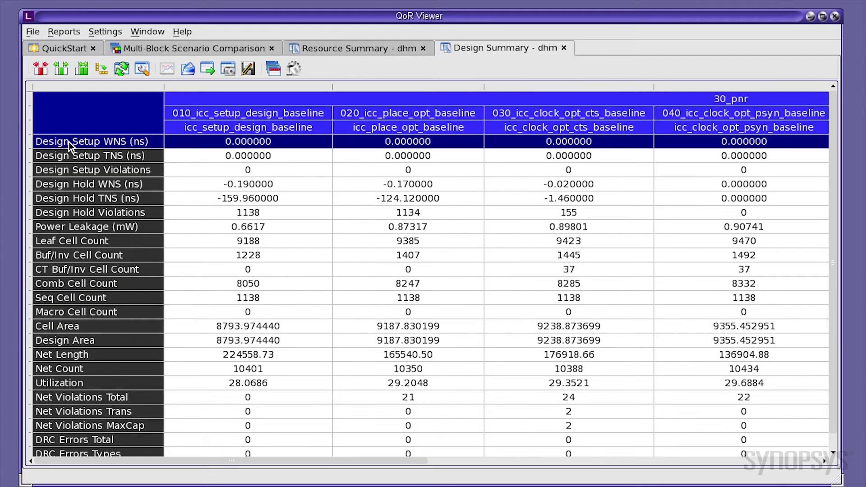
{"action": "left_click", "coordinate": [103, 383], "text": "shift"}
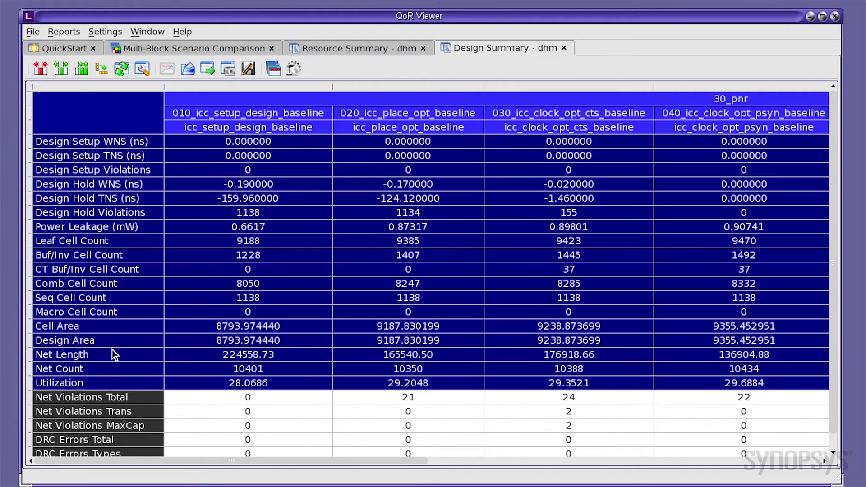
{"action": "left_click", "coordinate": [65, 68]}
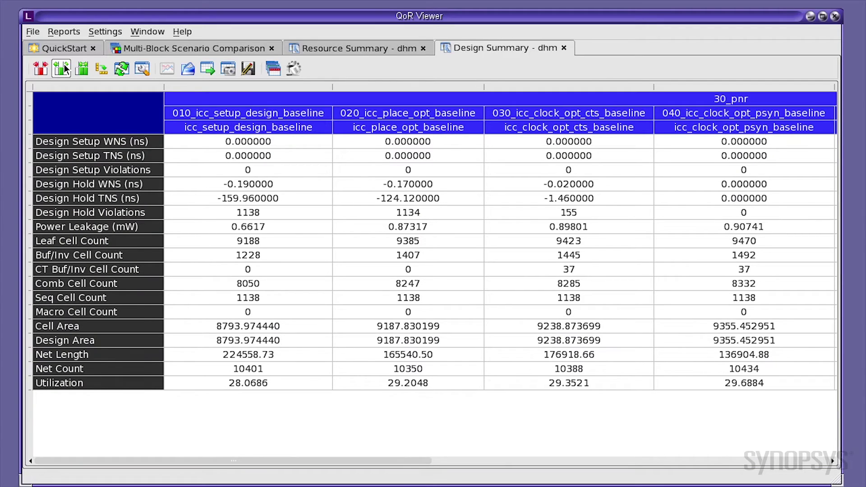
Transpose the table and back to metrics-as-rows, then select the 1228 Buf/Inv Cell Count cell
{"action": "left_click", "coordinate": [106, 67]}
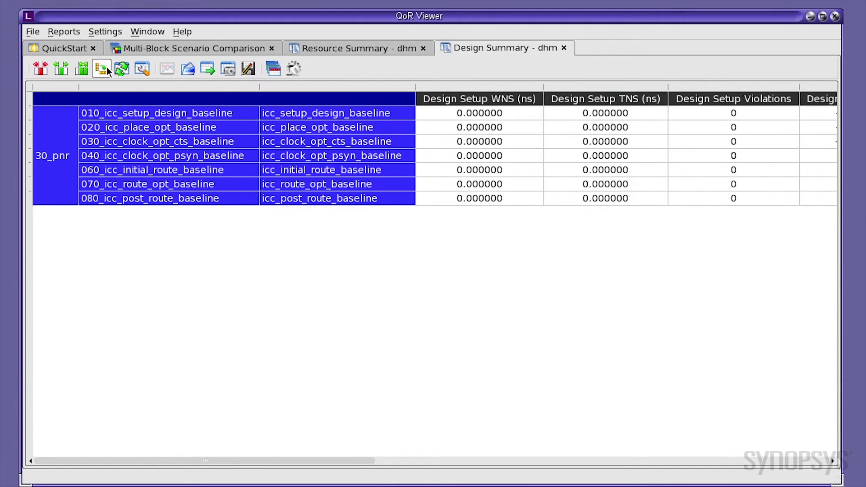
{"action": "left_click", "coordinate": [107, 71]}
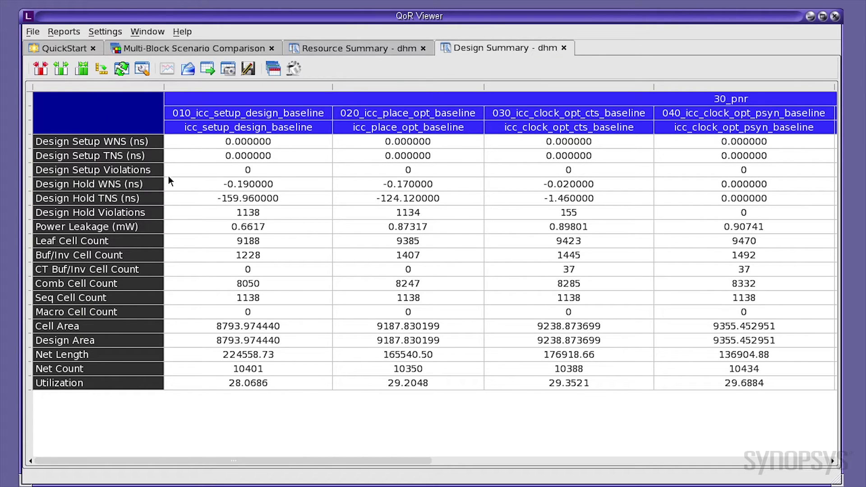
{"action": "left_click", "coordinate": [248, 257]}
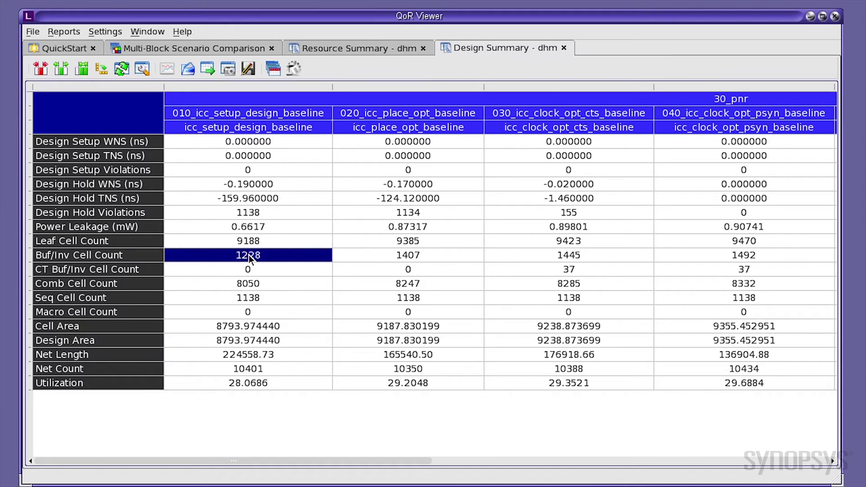
{"action": "right_click", "coordinate": [249, 257]}
Check the 1228 cell's source QoR report, then close it with Ctrl+X Ctrl+C
{"action": "left_click", "coordinate": [292, 296]}
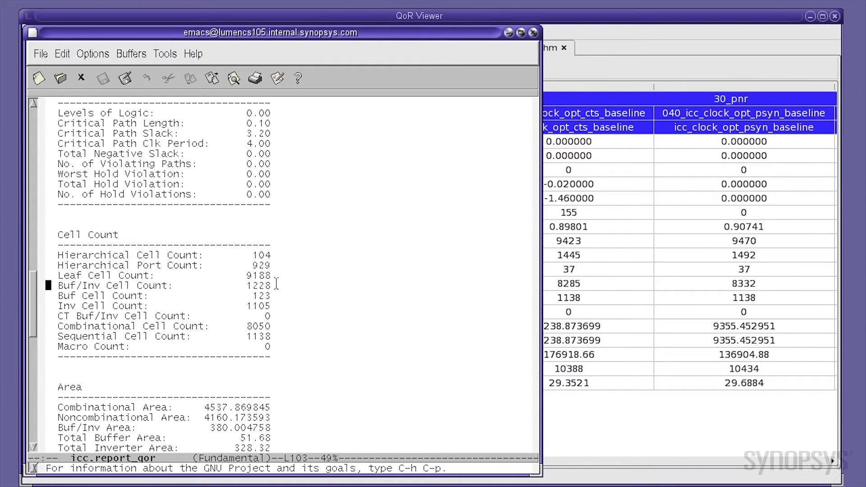
{"action": "key", "text": "ctrl+x"}
{"action": "key", "text": "ctrl+c"}
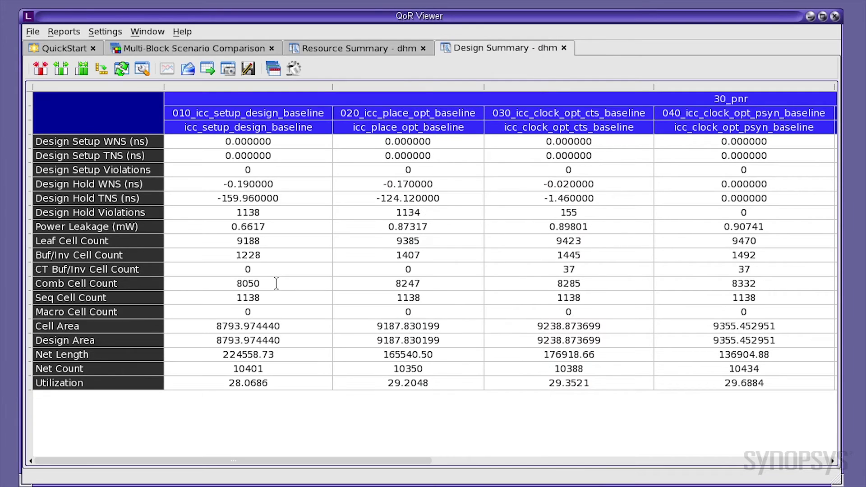
{"action": "left_click", "coordinate": [295, 68]}
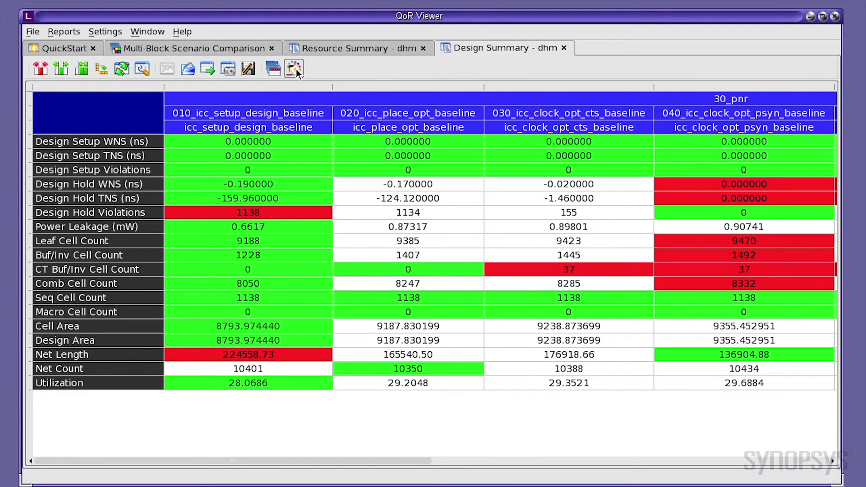
{"action": "left_click", "coordinate": [296, 69]}
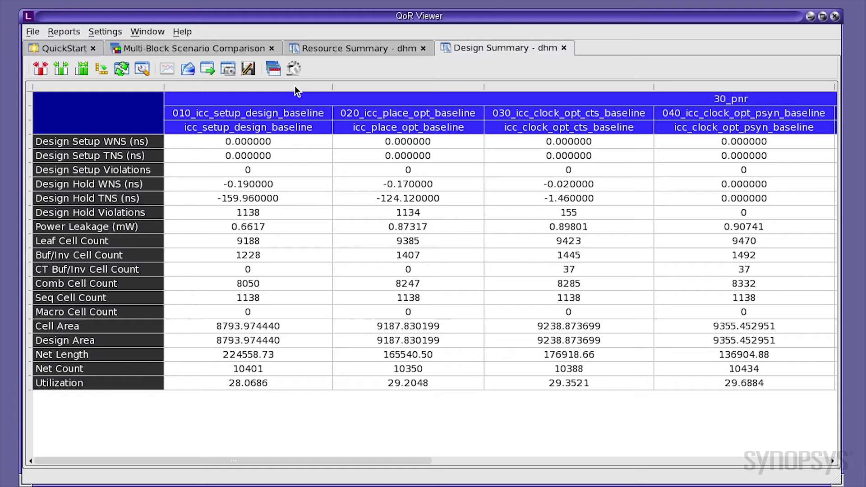
{"action": "left_click", "coordinate": [272, 68]}
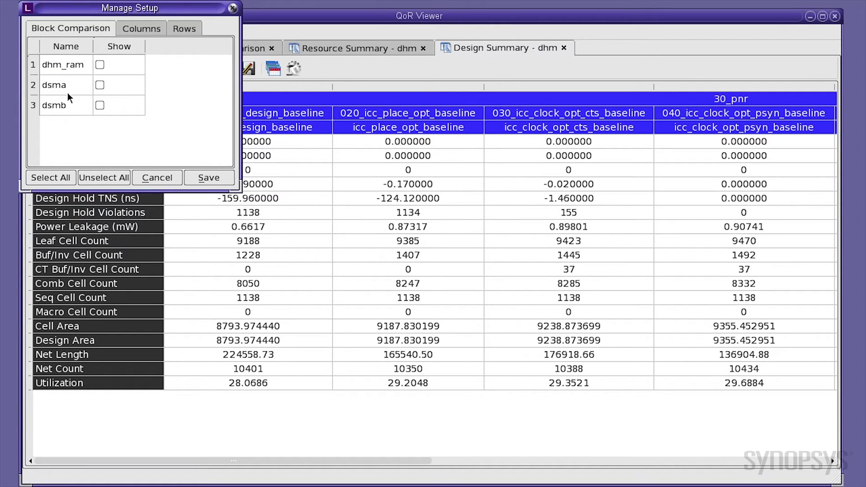
{"action": "left_click", "coordinate": [172, 179]}
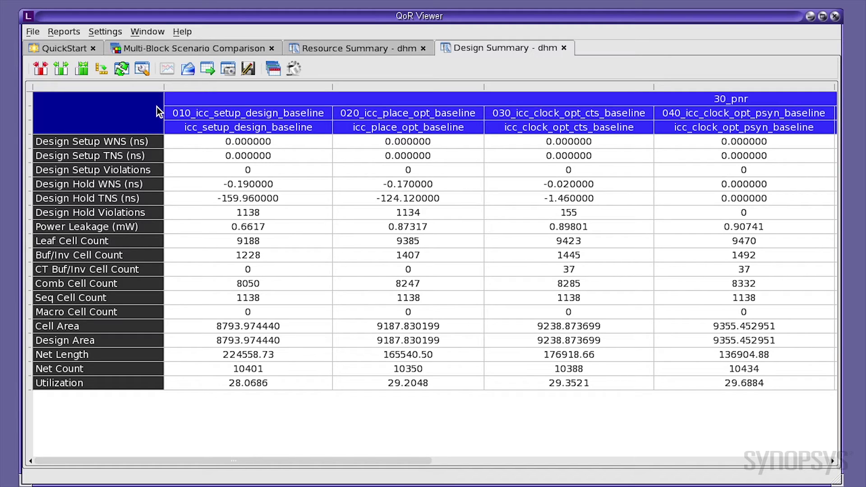
{"action": "left_click", "coordinate": [203, 73]}
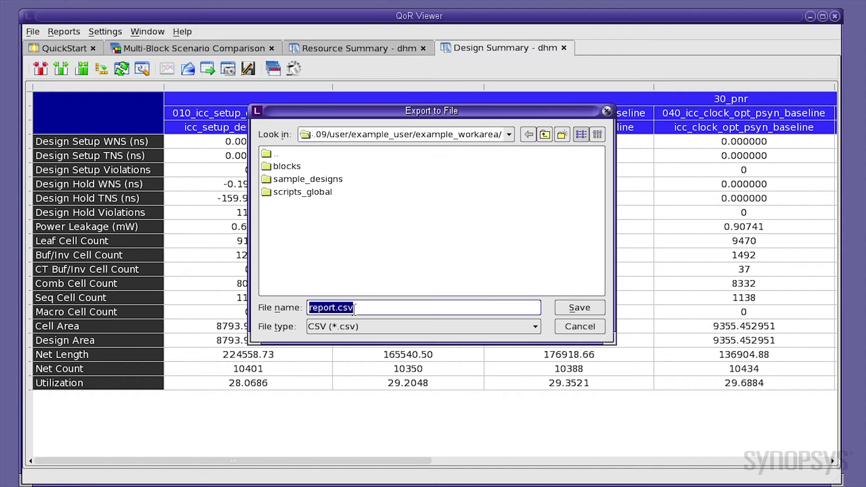
{"action": "left_click", "coordinate": [580, 327]}
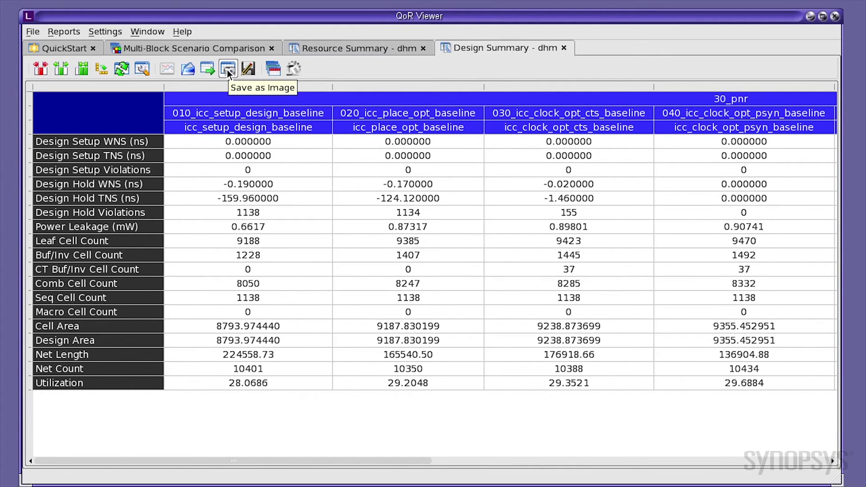
{"action": "left_click", "coordinate": [226, 70]}
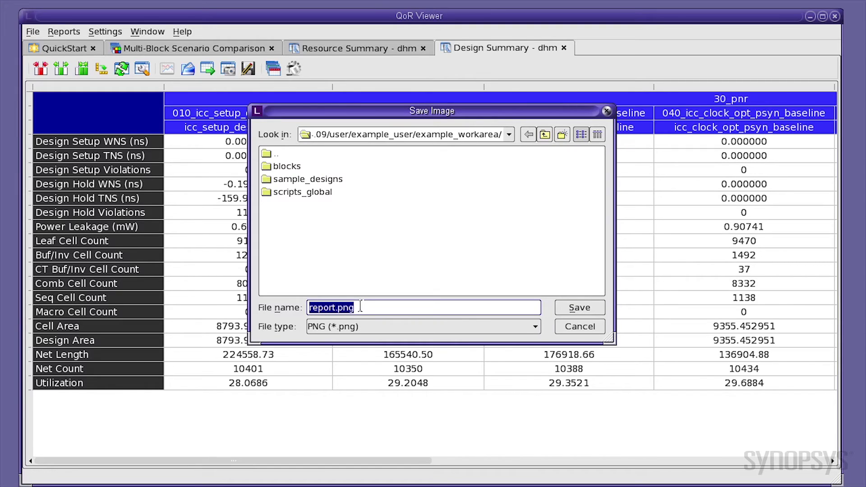
{"action": "left_click", "coordinate": [587, 330]}
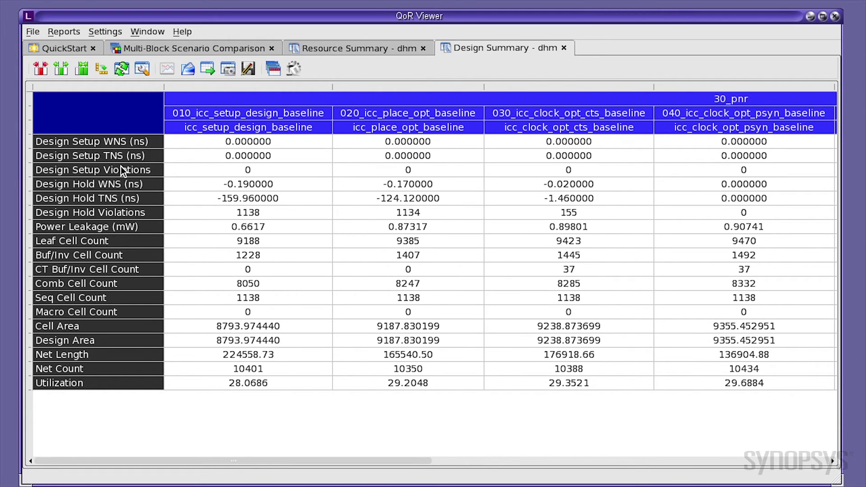
Graph the Leaf, Buf/Inv, CT Buf/Inv and Comb Cell Count rows as a dhm trend
{"action": "left_click", "coordinate": [97, 241]}
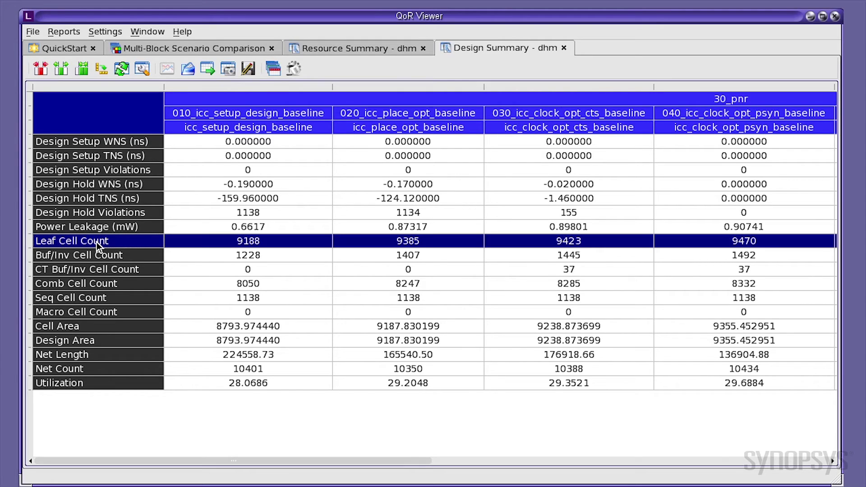
{"action": "left_click", "coordinate": [115, 289], "text": "shift"}
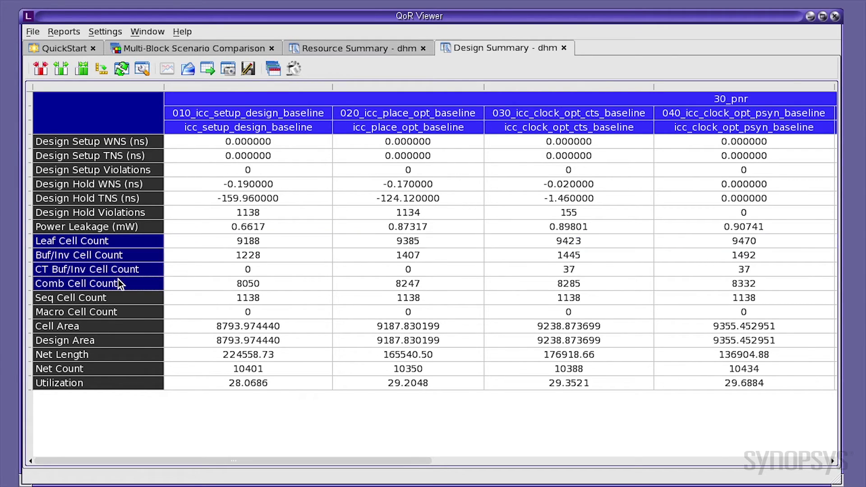
{"action": "left_click", "coordinate": [168, 68]}
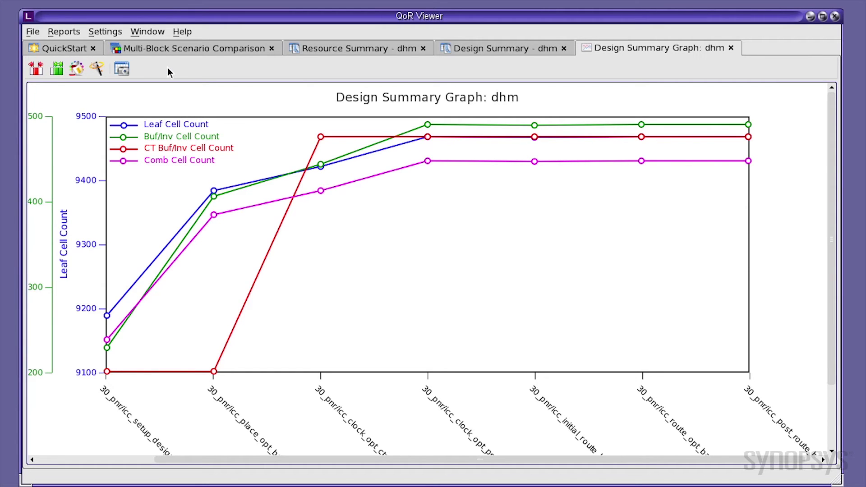
{"action": "left_click", "coordinate": [57, 32]}
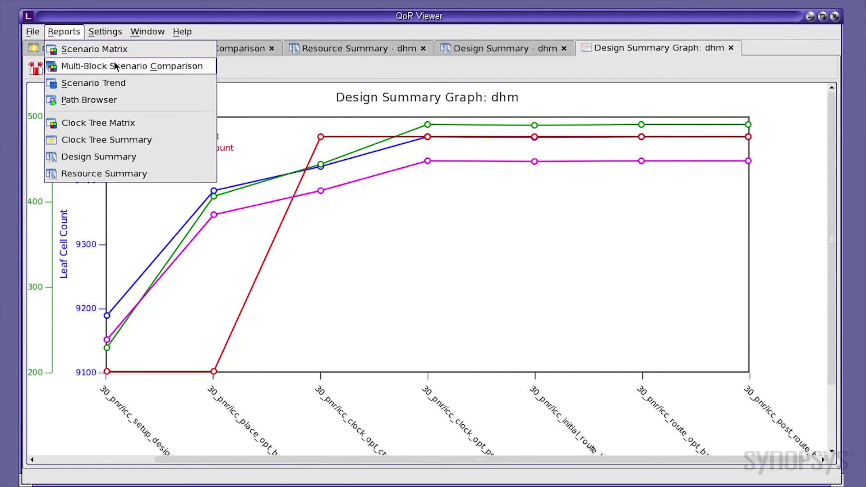
{"action": "left_click", "coordinate": [253, 47]}
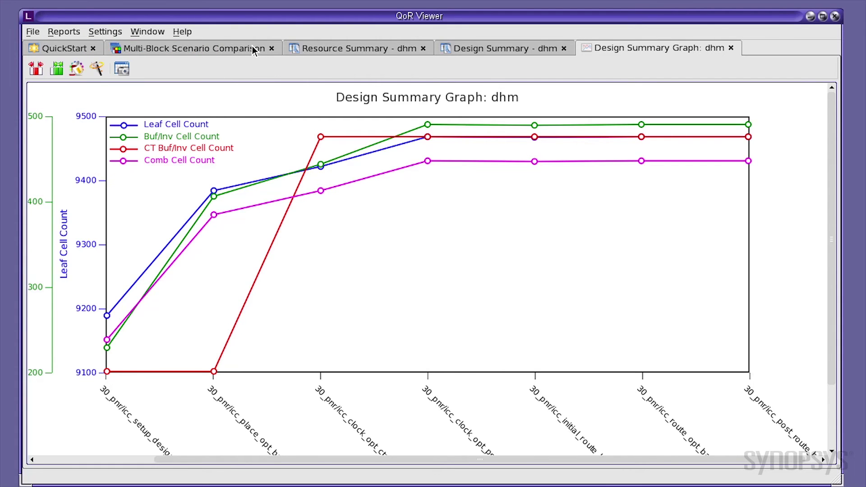
Show the dhm and dhm_ram Multi-Block Scenario Comparison for scenario mode_norm.OC_BC.RC_MIN_1
{"action": "left_click", "coordinate": [253, 46]}
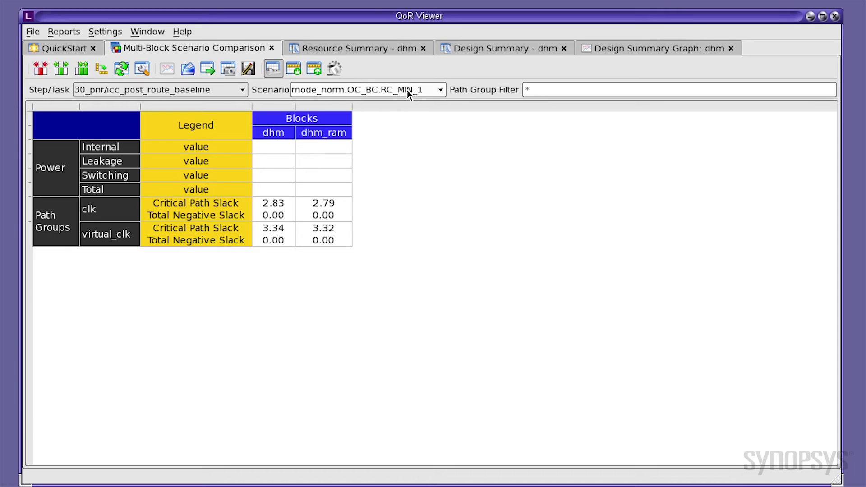
{"action": "left_click", "coordinate": [432, 89]}
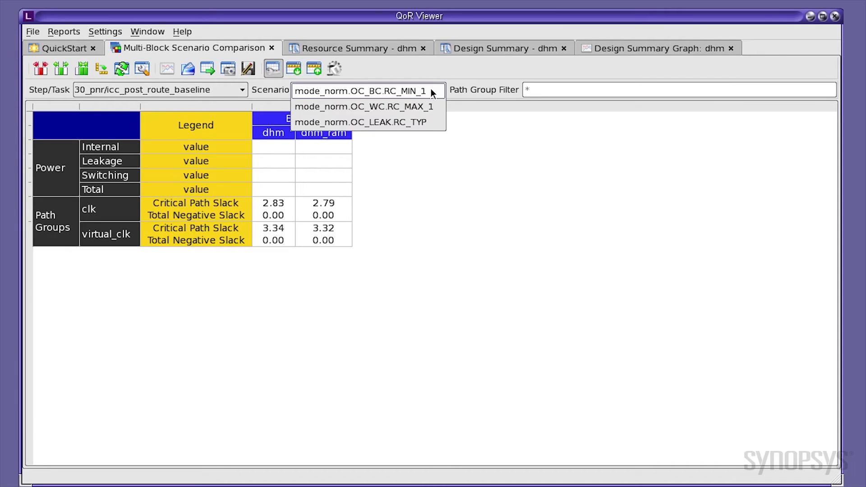
{"action": "left_click", "coordinate": [233, 107]}
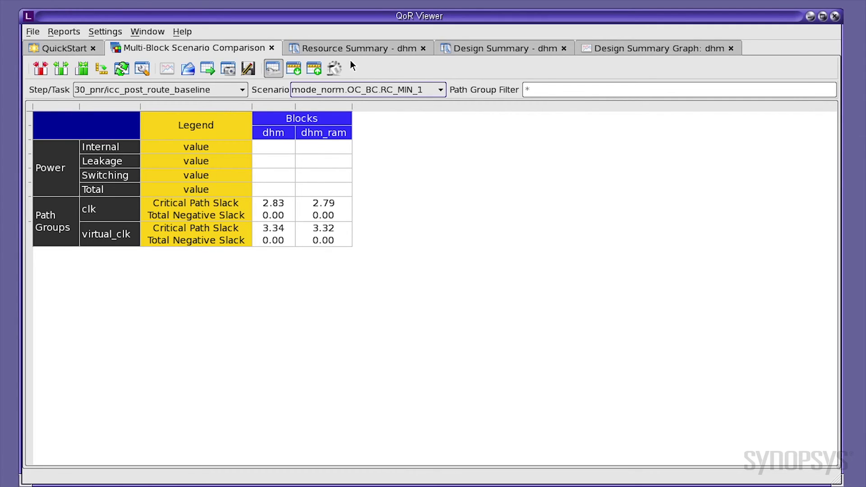
{"action": "left_click", "coordinate": [71, 33]}
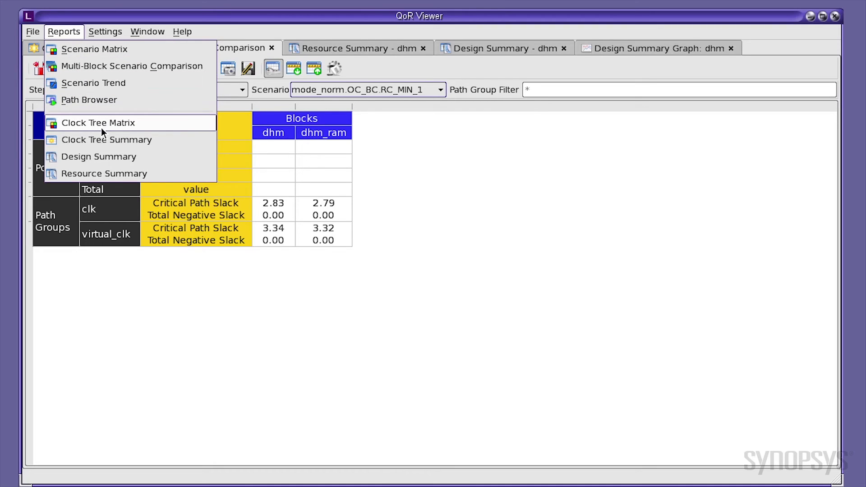
Display the dhm Resource Summary with host, cores, wall/CPU times and memory per stage
{"action": "left_click", "coordinate": [366, 45]}
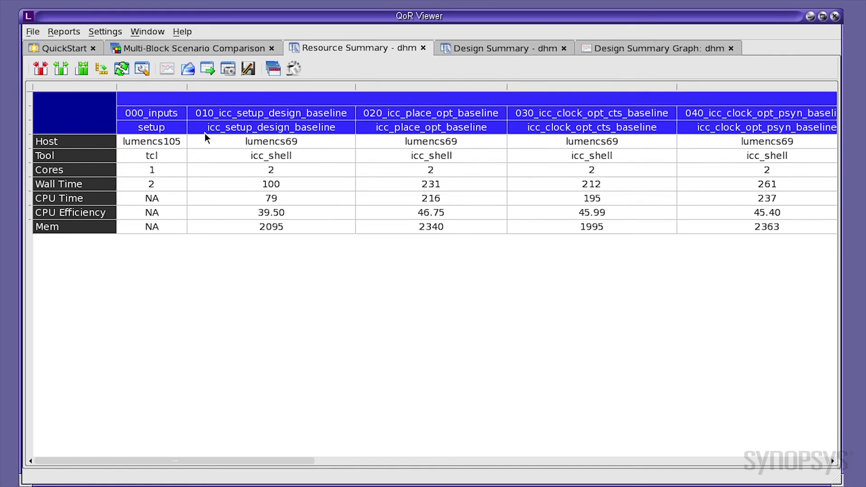